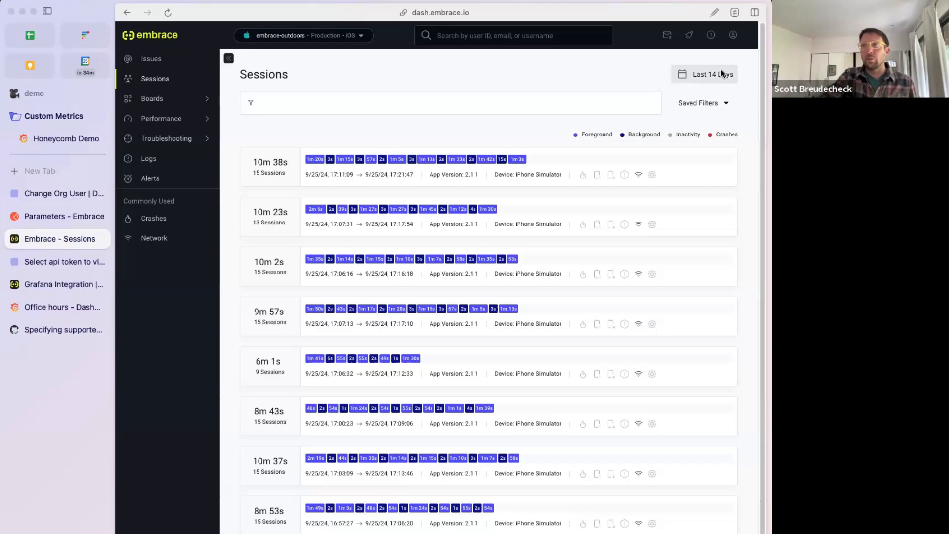
- Review the session list's date range choices and the fields available in its advanced filters, and dismiss them unchanged
{"action": "left_click", "coordinate": [721, 73]}
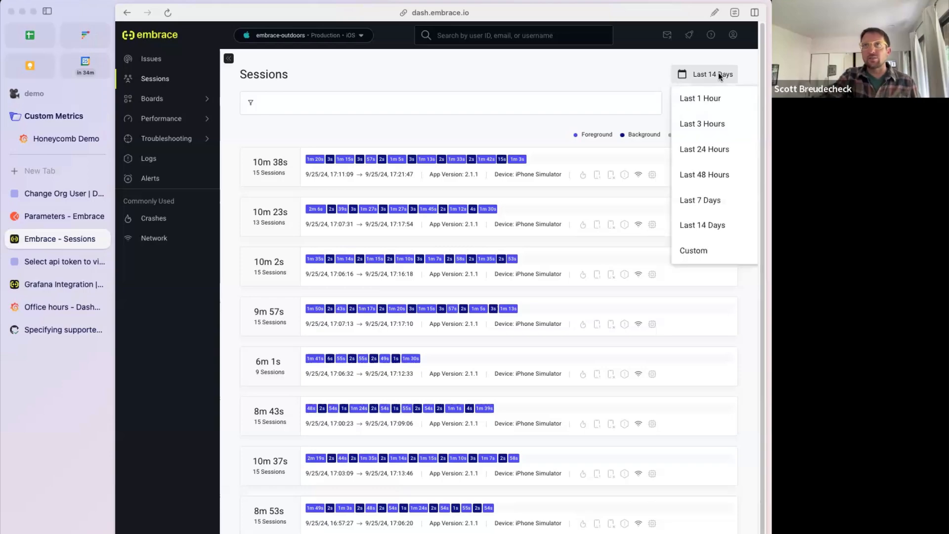
{"action": "left_click", "coordinate": [450, 107]}
{"action": "left_click", "coordinate": [380, 166]}
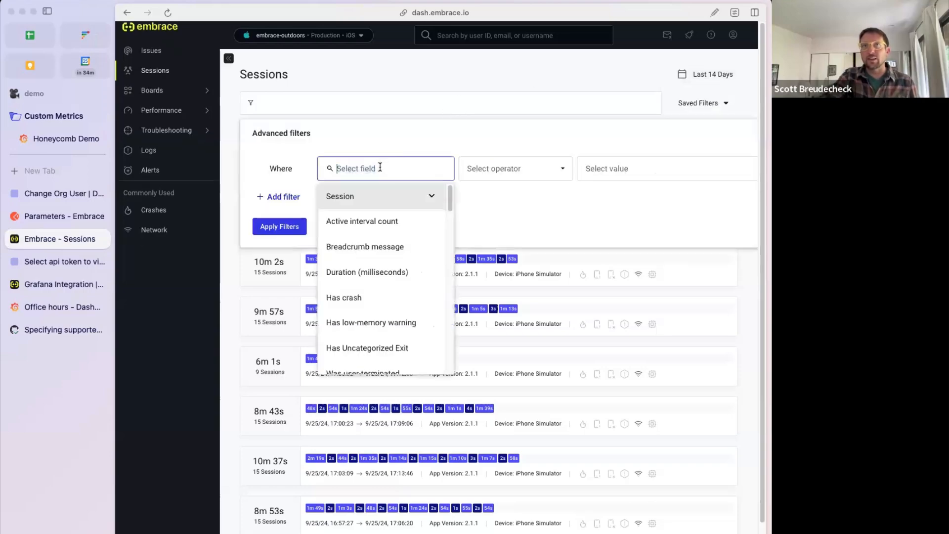
{"action": "scroll", "coordinate": [397, 295], "scroll_direction": "down", "scroll_amount": 8}
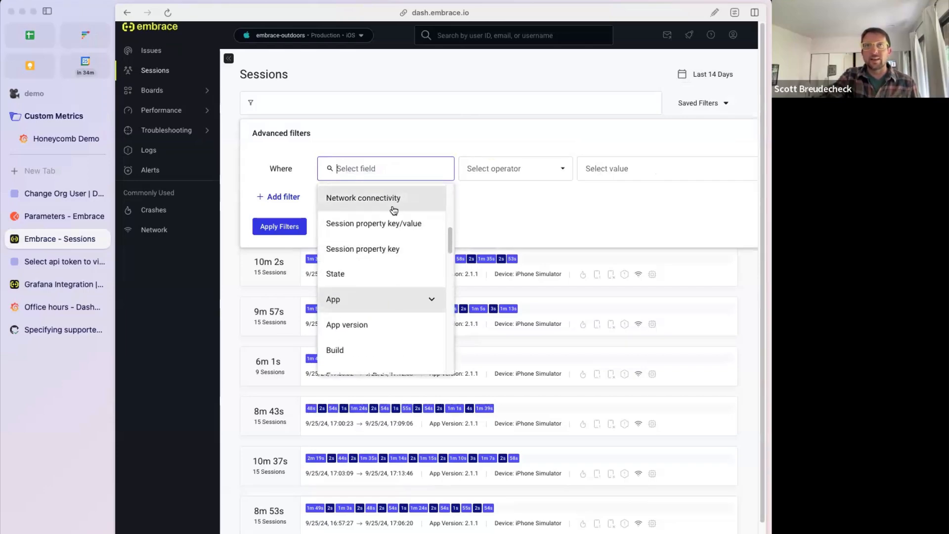
{"action": "scroll", "coordinate": [396, 302], "scroll_direction": "down", "scroll_amount": 1}
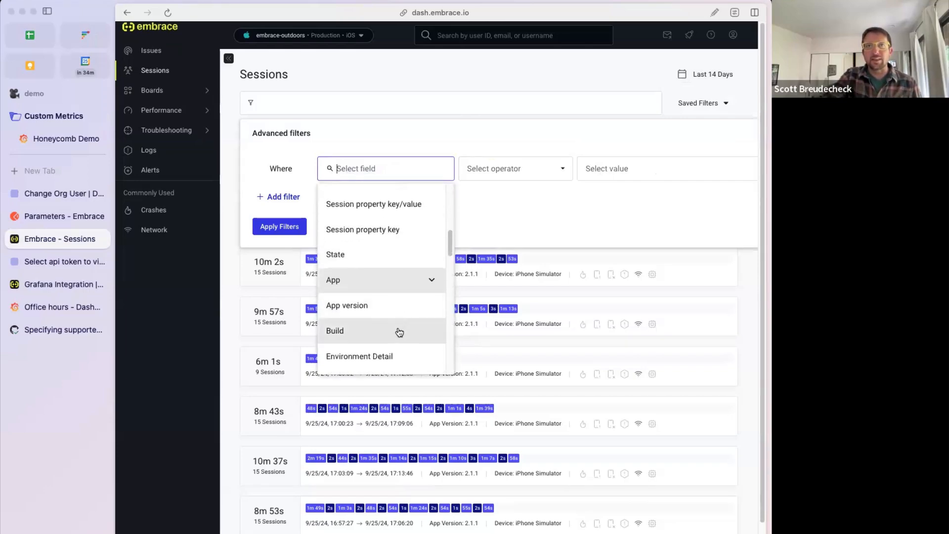
{"action": "scroll", "coordinate": [396, 330], "scroll_direction": "down", "scroll_amount": 4}
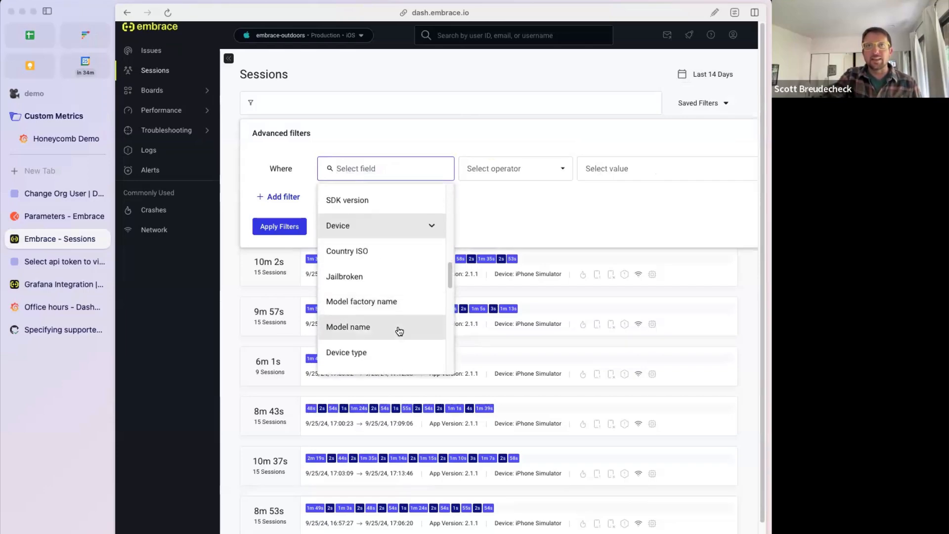
{"action": "left_click", "coordinate": [510, 238]}
{"action": "left_click", "coordinate": [434, 81]}
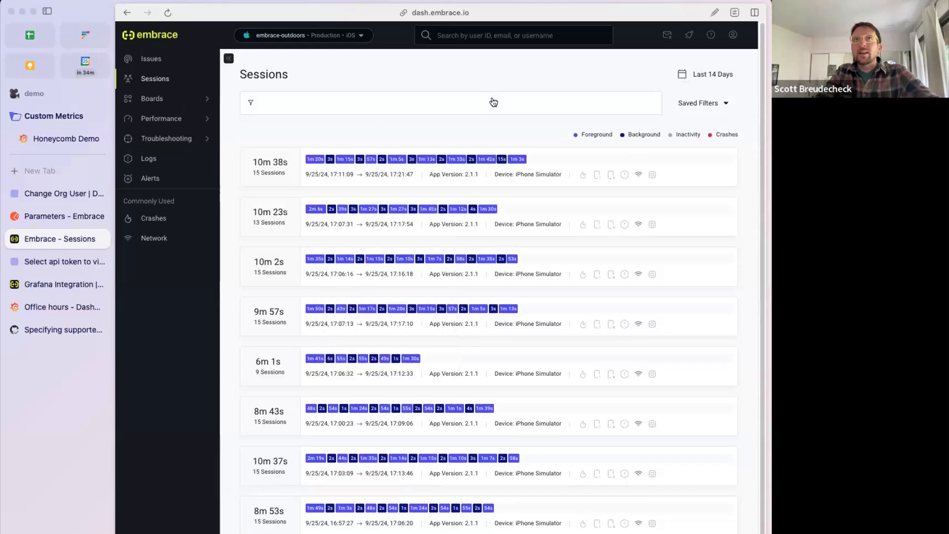
- Open the ninth session in the first stitched session's timeline and expand its 403 Forbidden request to developer.nps.gov
{"action": "left_click", "coordinate": [428, 157]}
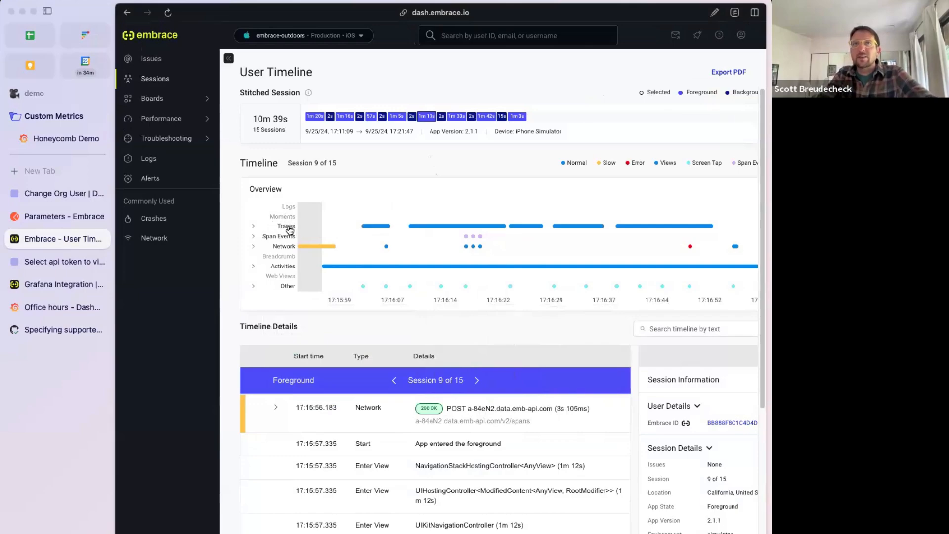
{"action": "scroll", "coordinate": [276, 366], "scroll_direction": "down", "scroll_amount": 5}
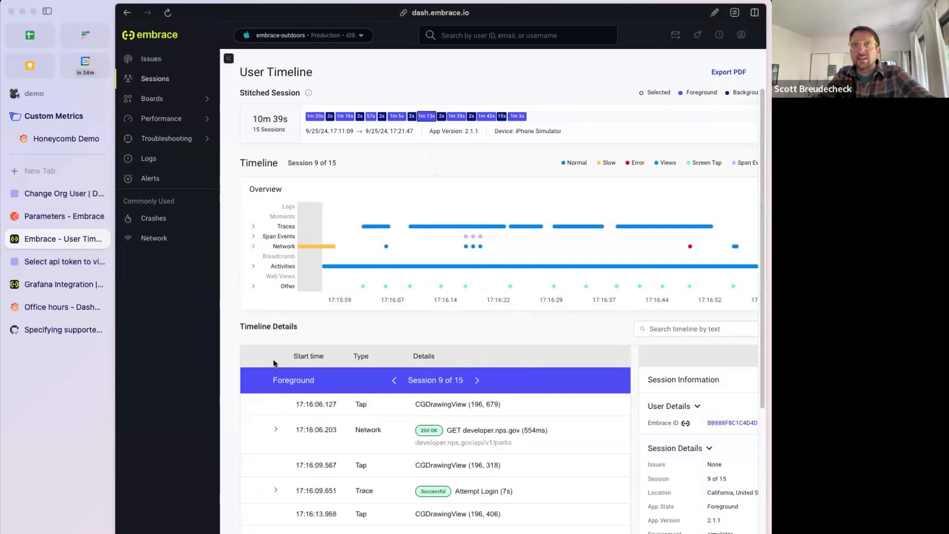
{"action": "scroll", "coordinate": [544, 445], "scroll_direction": "down", "scroll_amount": 10}
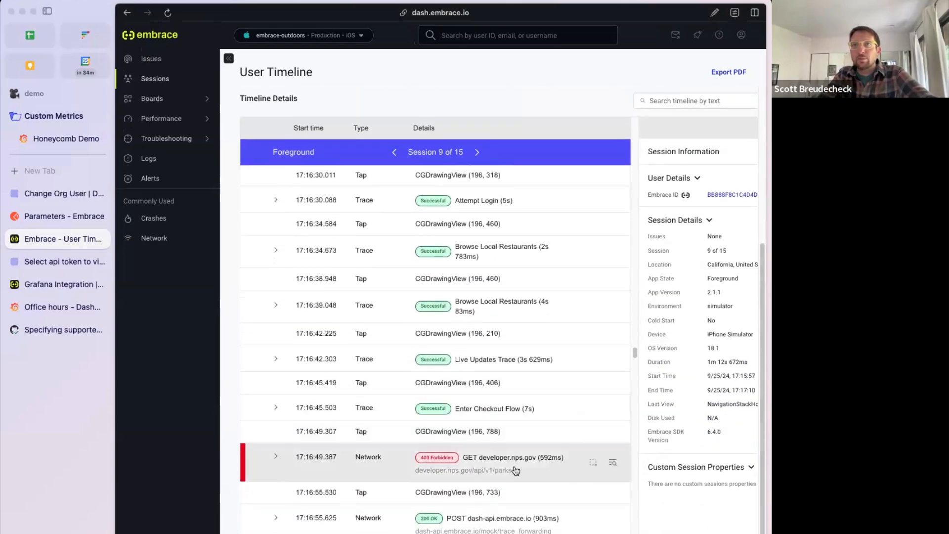
{"action": "left_click", "coordinate": [513, 469]}
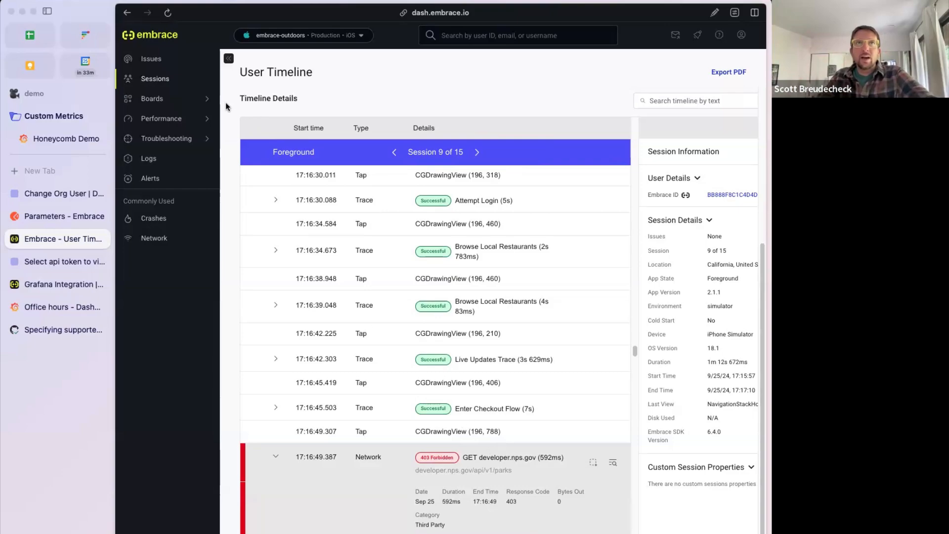
- Open the Important stats board from the list of all boards
{"action": "mouse_move", "coordinate": [181, 99]}
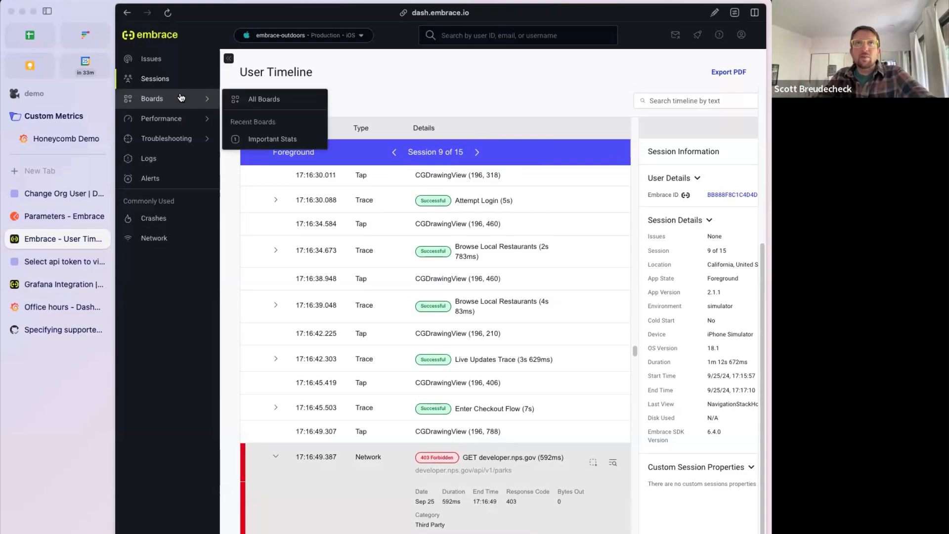
{"action": "left_click", "coordinate": [278, 100]}
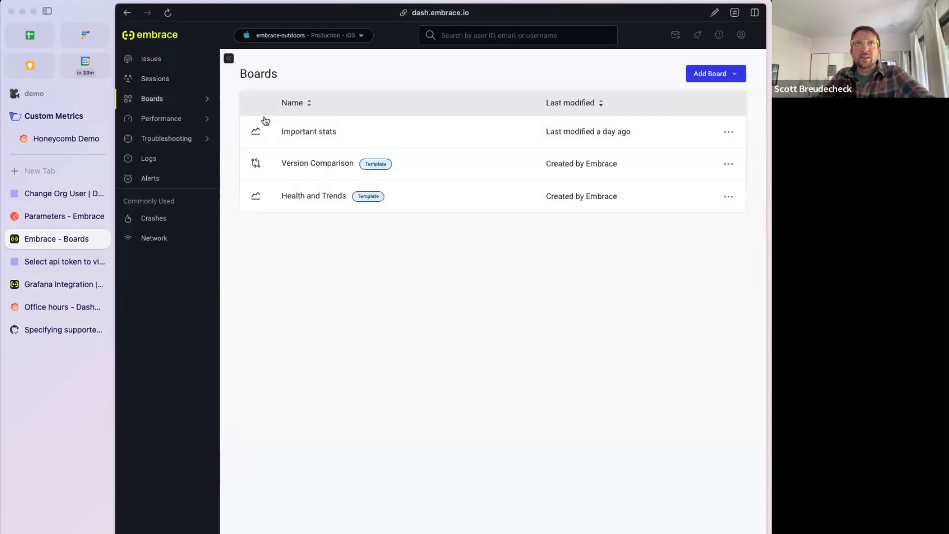
{"action": "right_click", "coordinate": [316, 133]}
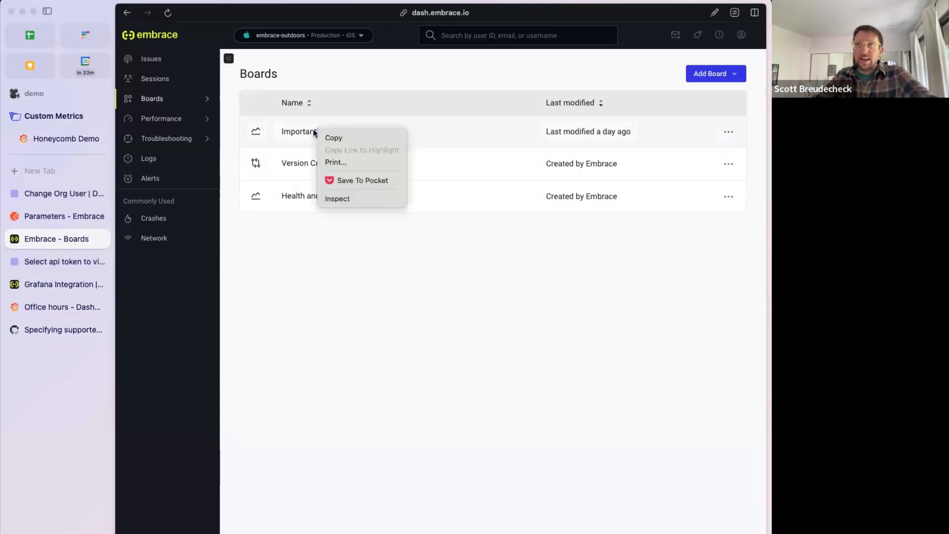
{"action": "left_click", "coordinate": [314, 120]}
{"action": "left_click", "coordinate": [310, 129]}
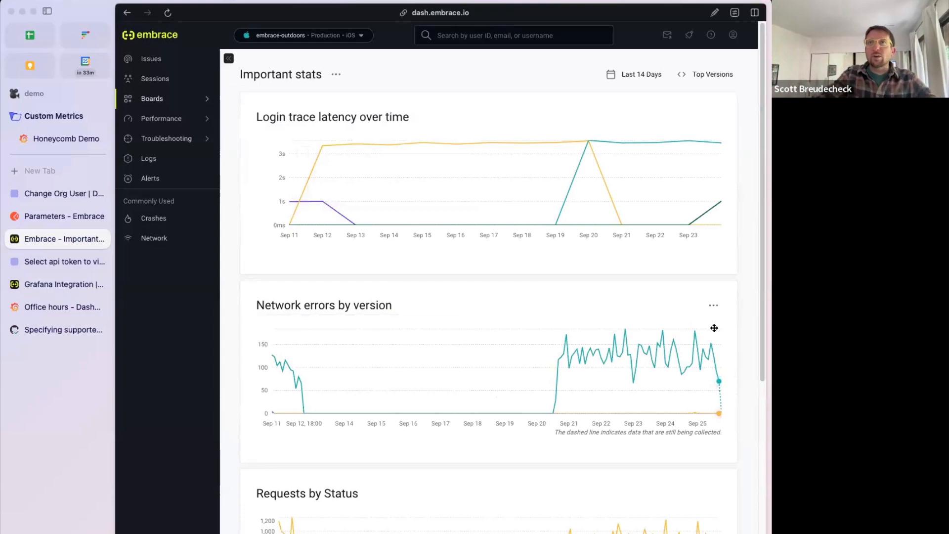
- Inspect the data points of the board's Network errors by version and Requests by Status charts
{"action": "mouse_move", "coordinate": [715, 335]}
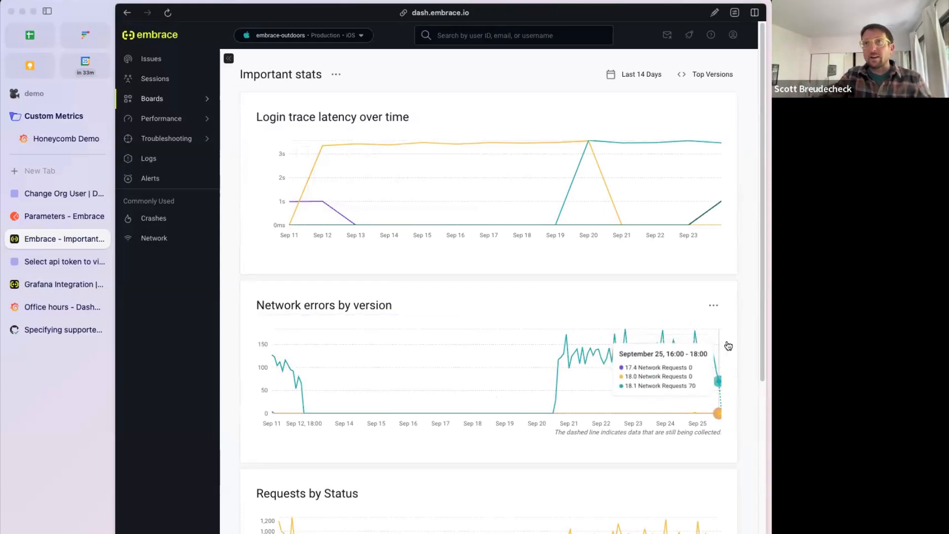
{"action": "scroll", "coordinate": [756, 365], "scroll_direction": "down", "scroll_amount": 2}
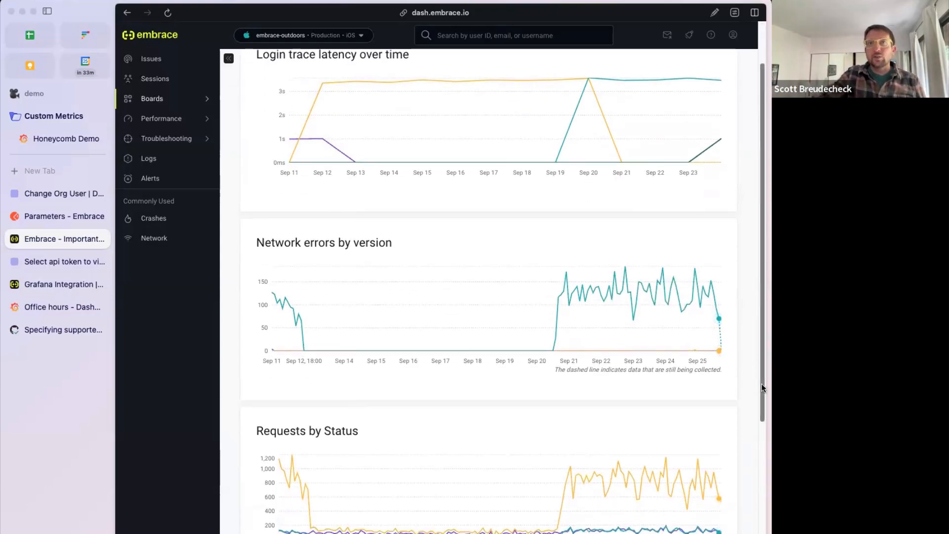
{"action": "mouse_move", "coordinate": [447, 454]}
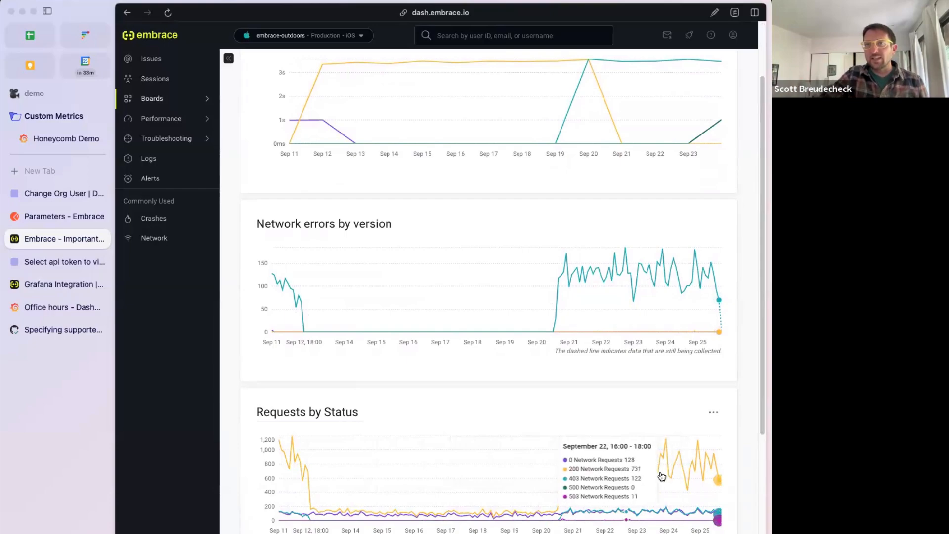
{"action": "scroll", "coordinate": [744, 462], "scroll_direction": "down", "scroll_amount": 4}
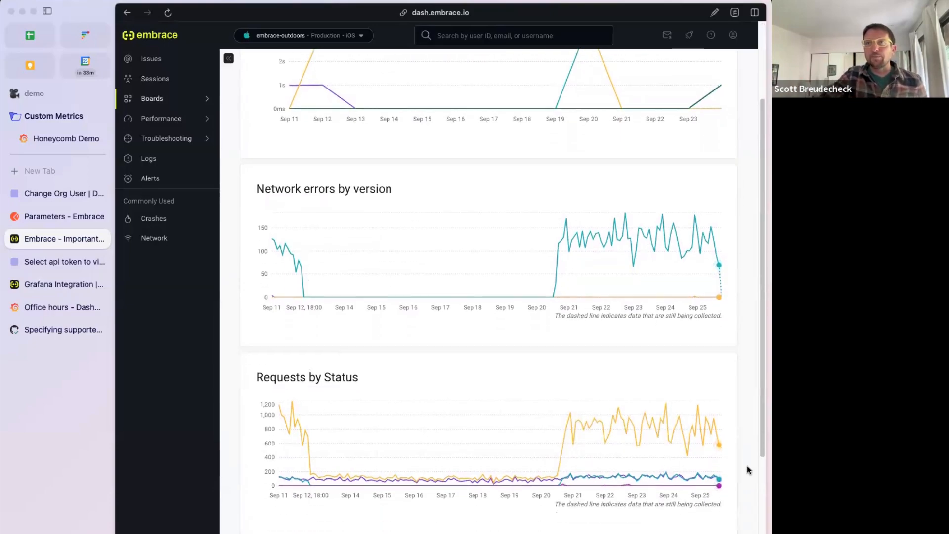
- View the Create Custom Metric form for the Requests by Status chart and close it without creating a metric
{"action": "left_click", "coordinate": [713, 309]}
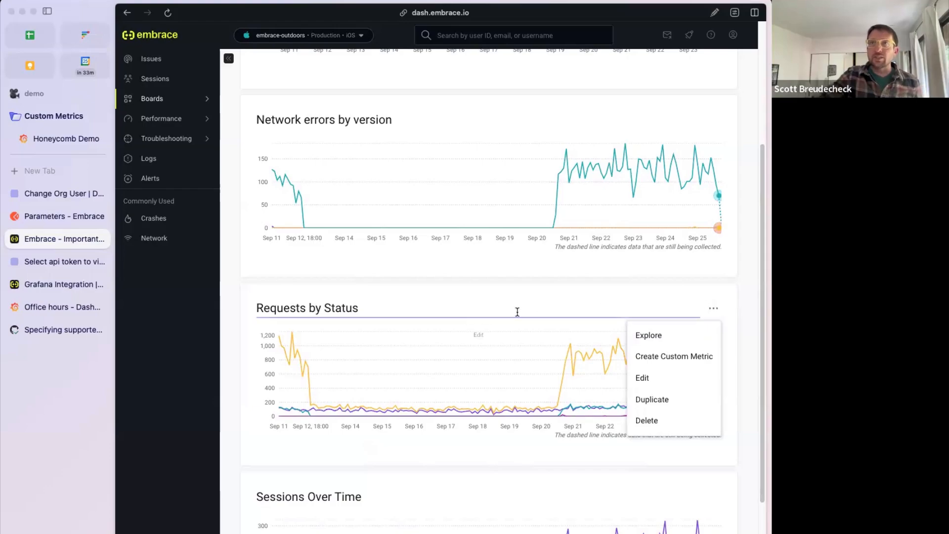
{"action": "left_click", "coordinate": [345, 326]}
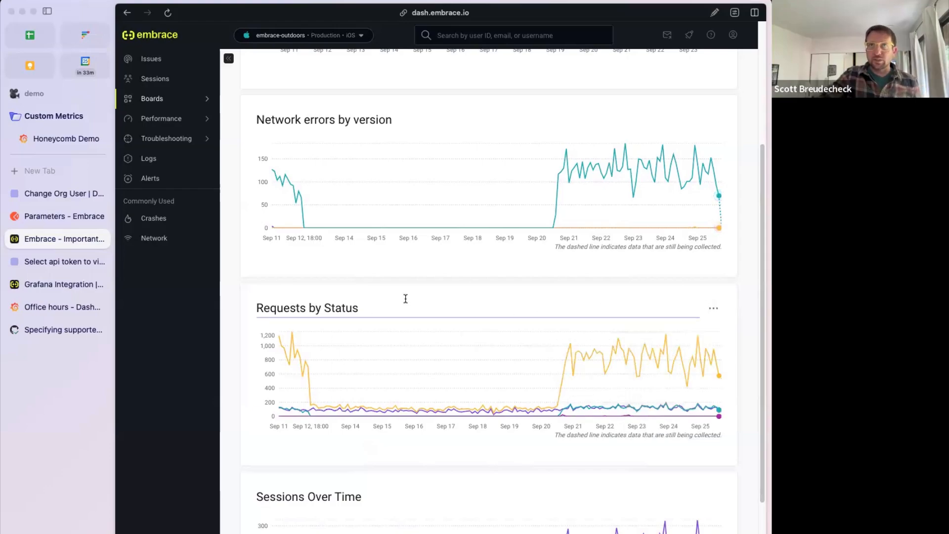
{"action": "left_click", "coordinate": [713, 309]}
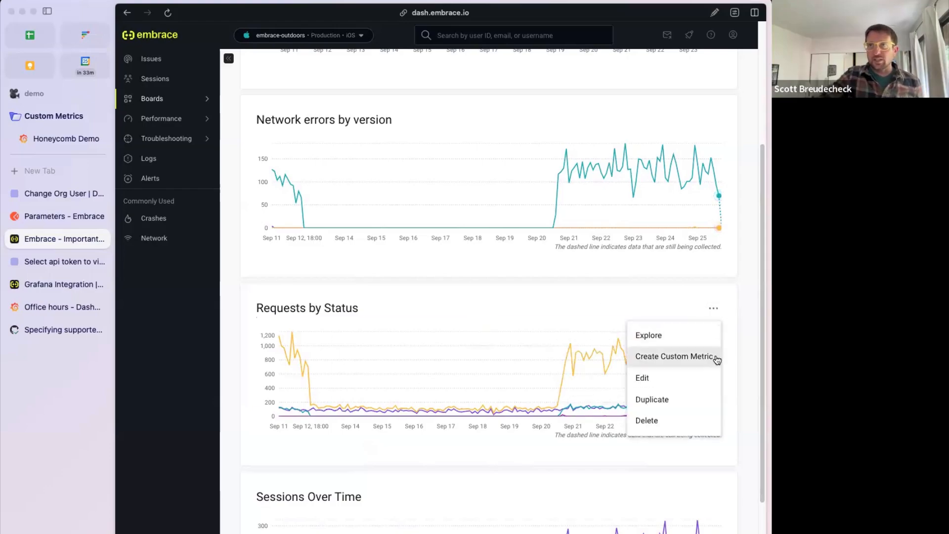
{"action": "left_click", "coordinate": [692, 357]}
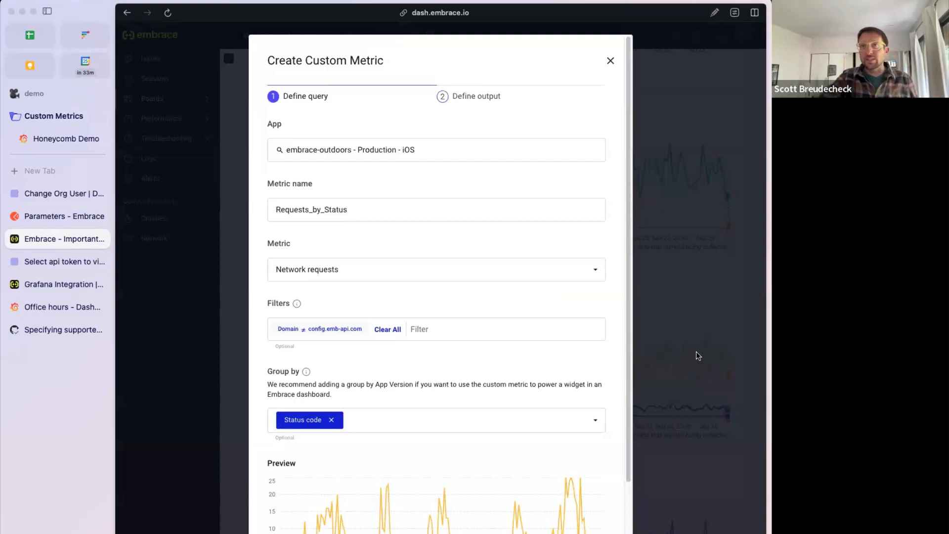
{"action": "left_click", "coordinate": [702, 316]}
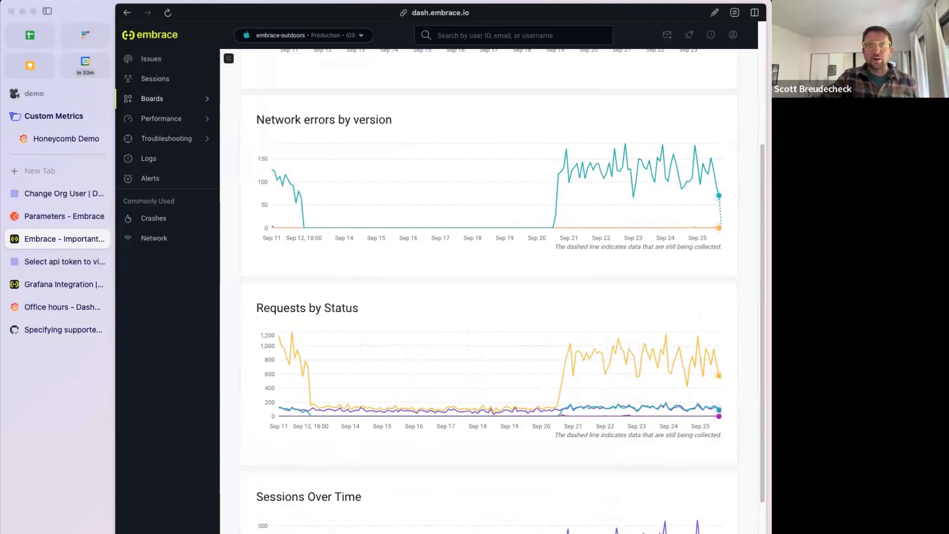
- Go to the organization's Custom Metrics settings, view the definition and data destinations of requests_by_status, and close it
{"action": "mouse_move", "coordinate": [170, 533]}
{"action": "left_click", "coordinate": [258, 488]}
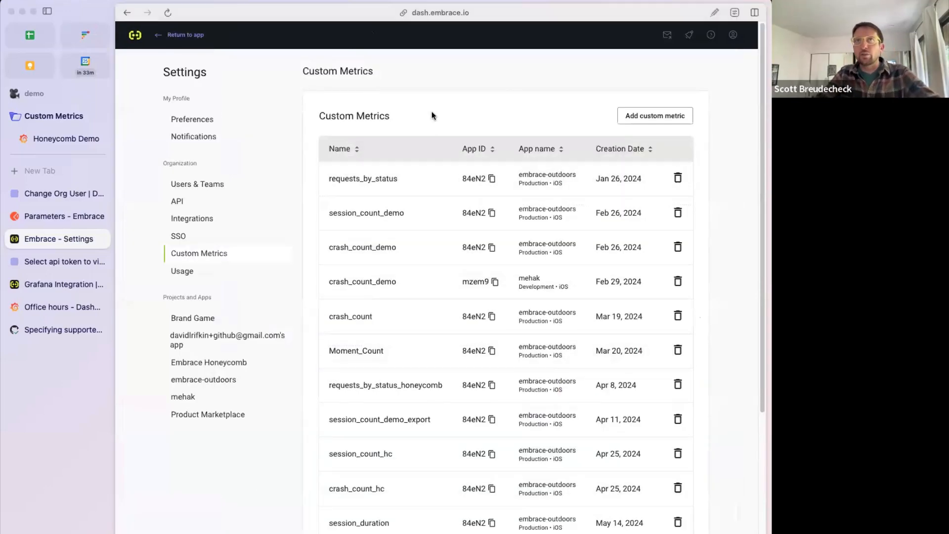
{"action": "left_click", "coordinate": [414, 178]}
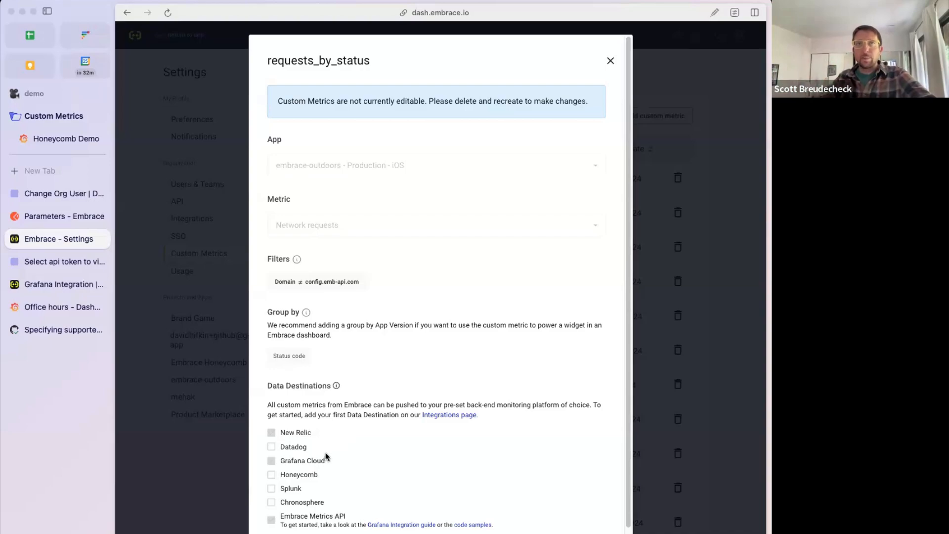
{"action": "left_click", "coordinate": [208, 488]}
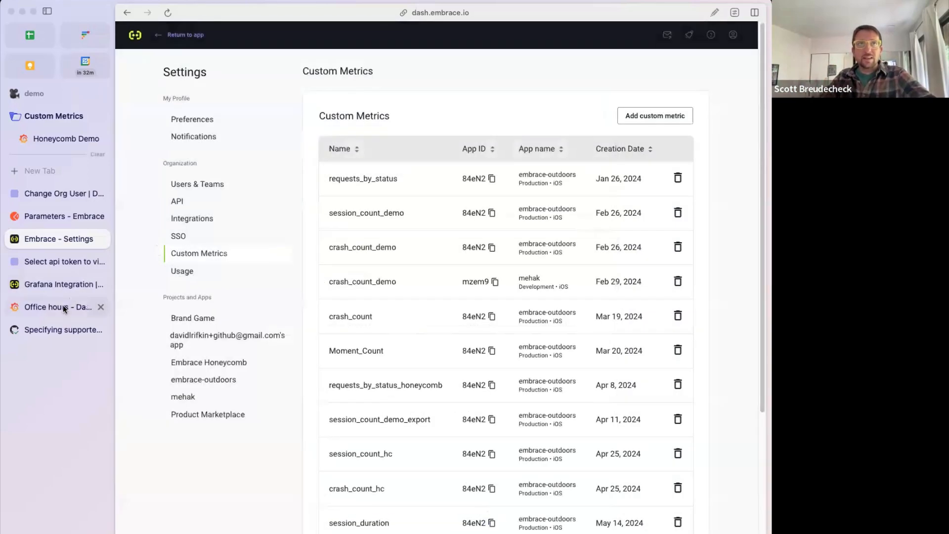
- Switch to the Office hours dashboard in Grafana and enlarge its panel to fill more of the dashboard's width
{"action": "left_click", "coordinate": [62, 306]}
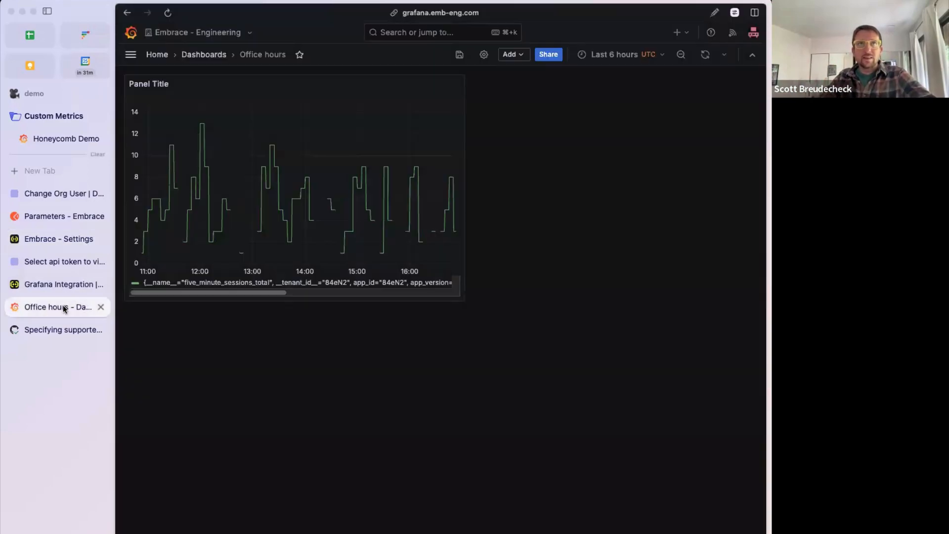
{"action": "left_click_drag", "start_coordinate": [461, 300], "coordinate": [649, 402]}
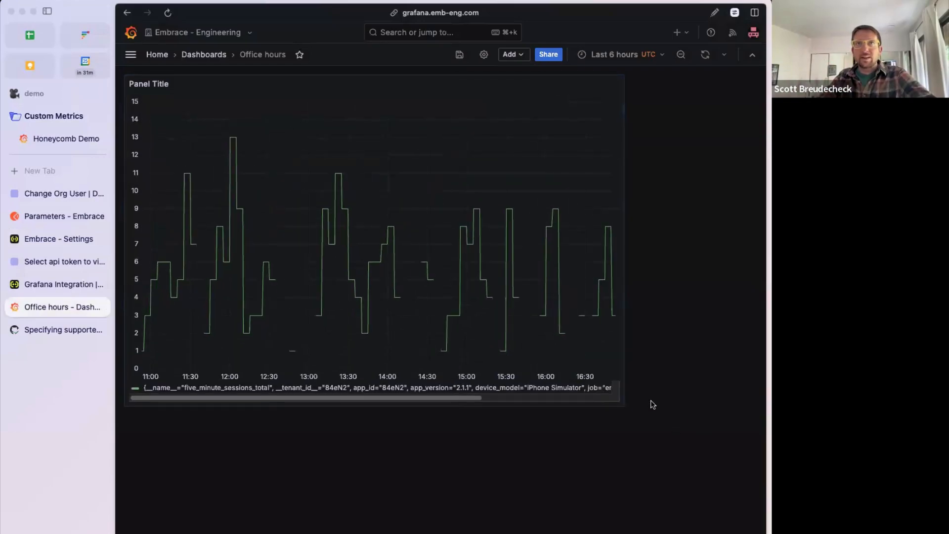
- Edit the dashboard panel, adding a Sum aggregation to its five_minute_sessions_total query, and run the query
{"action": "left_click", "coordinate": [615, 84]}
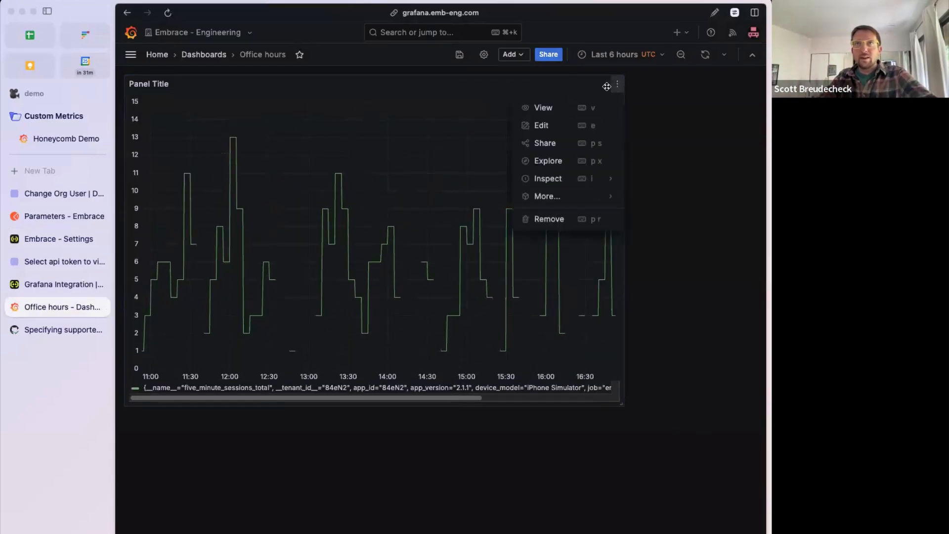
{"action": "left_click", "coordinate": [581, 126]}
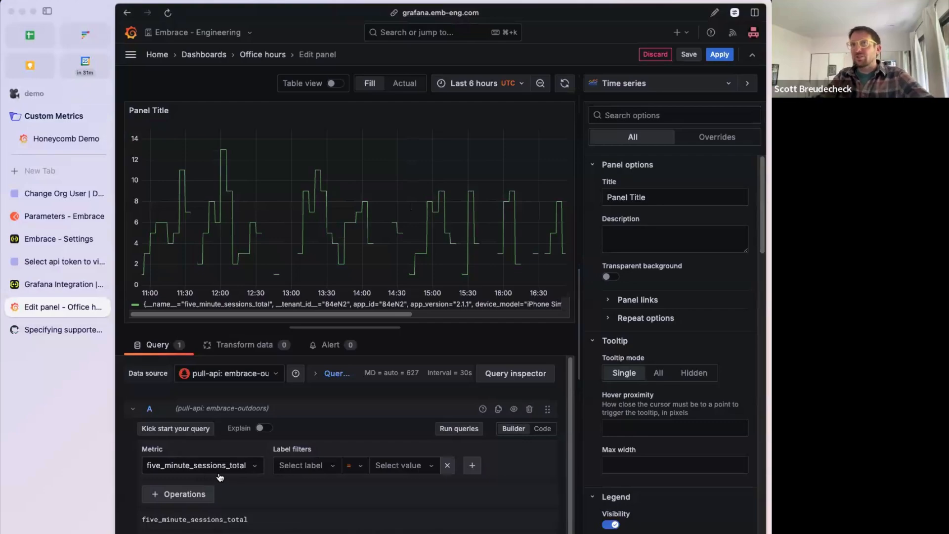
{"action": "left_click", "coordinate": [184, 496]}
{"action": "mouse_move", "coordinate": [176, 382]}
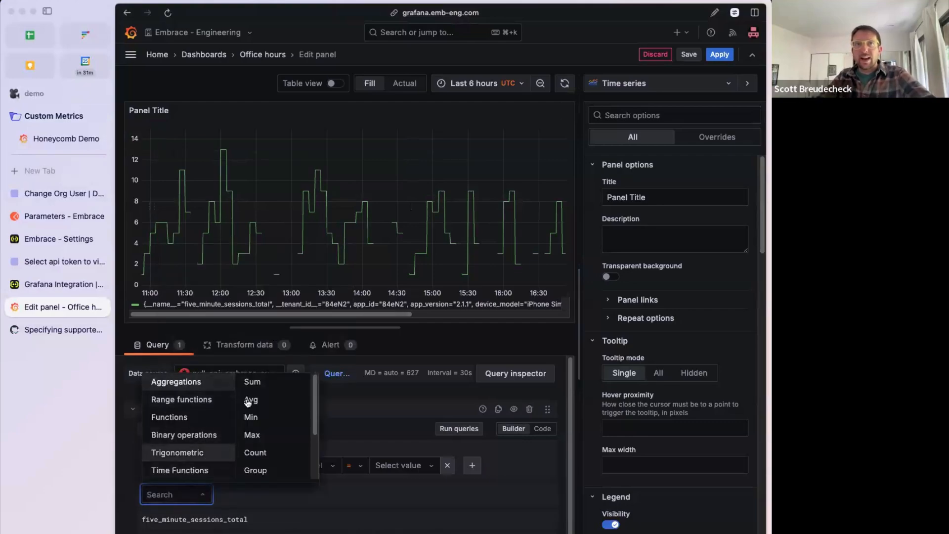
{"action": "left_click", "coordinate": [251, 381]}
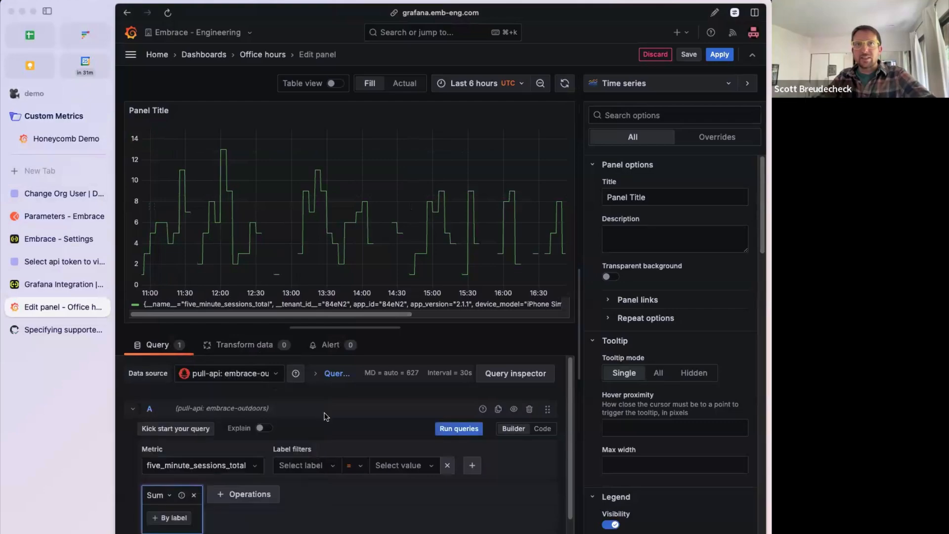
{"action": "left_click", "coordinate": [458, 429]}
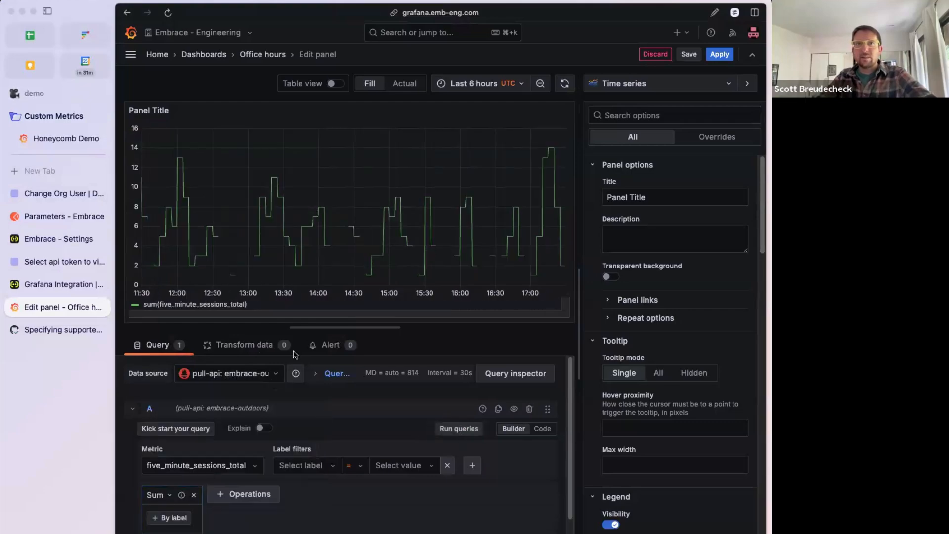
- Expand the options of the sessions query and set its minimum step to 10m
{"action": "scroll", "coordinate": [313, 502], "scroll_direction": "down", "scroll_amount": 2}
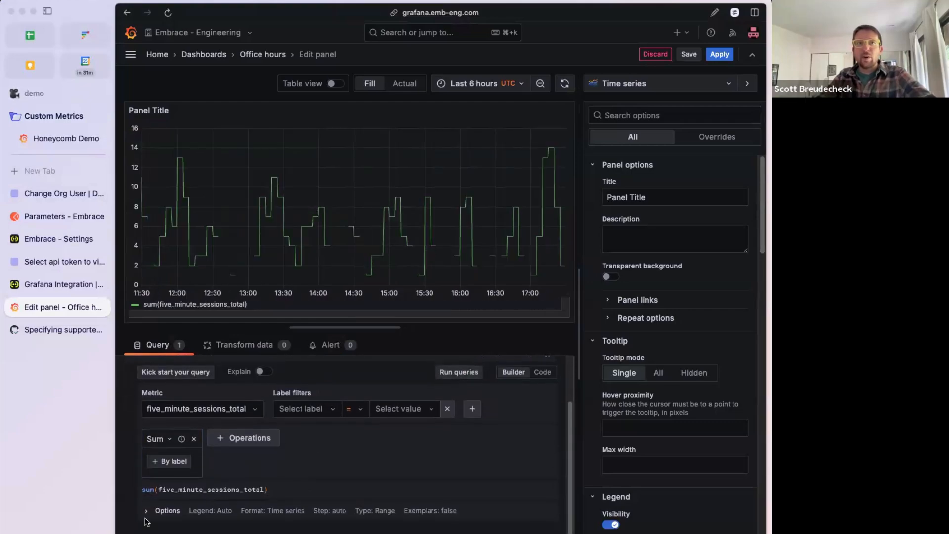
{"action": "left_click", "coordinate": [146, 514]}
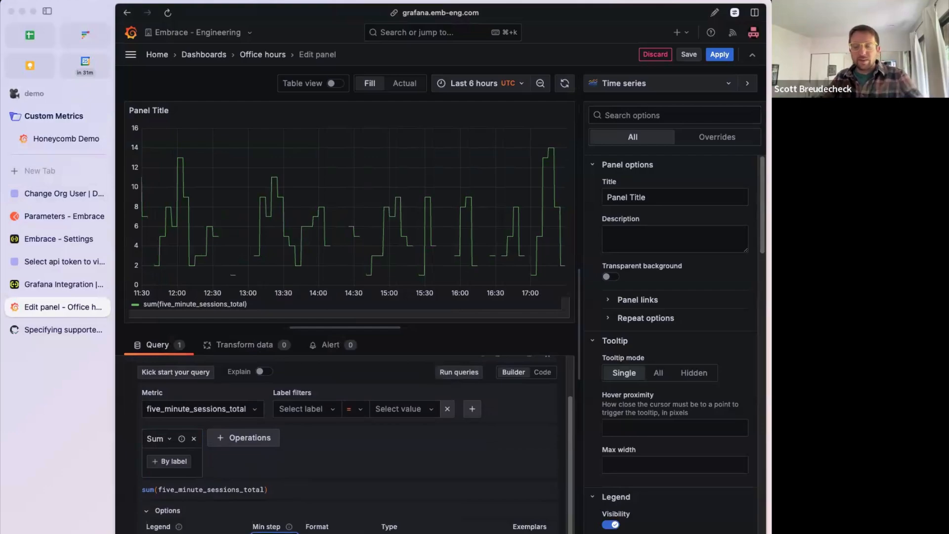
{"action": "type", "text": "5m"}
{"action": "key", "text": "Tab"}
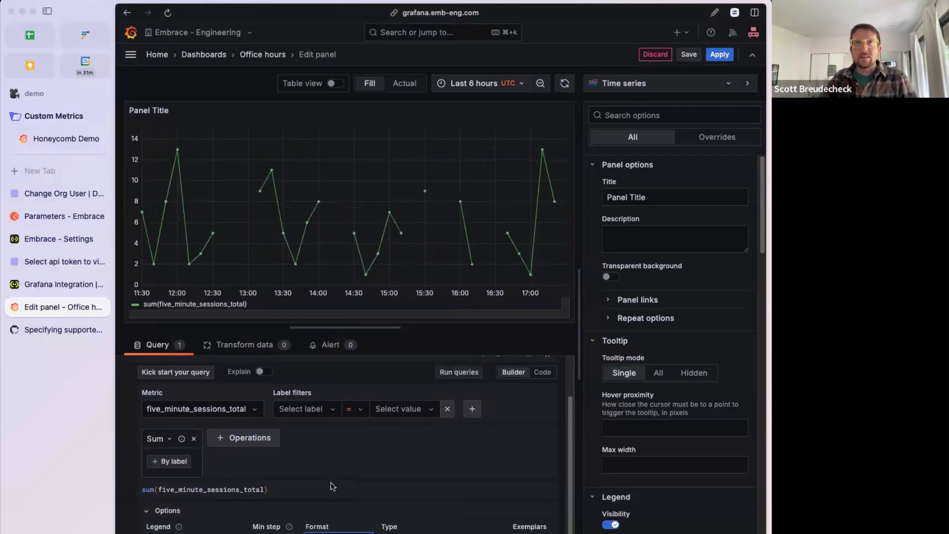
{"action": "key", "text": "shift+Tab"}
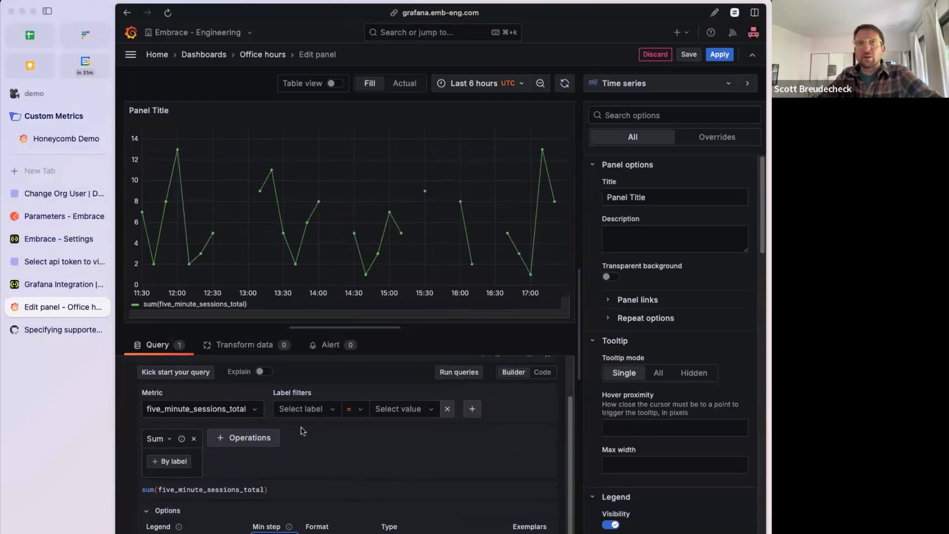
- Try filtering the session query to app_version = 2.1.1, run it, and remove the label filter again
{"action": "left_click", "coordinate": [308, 409]}
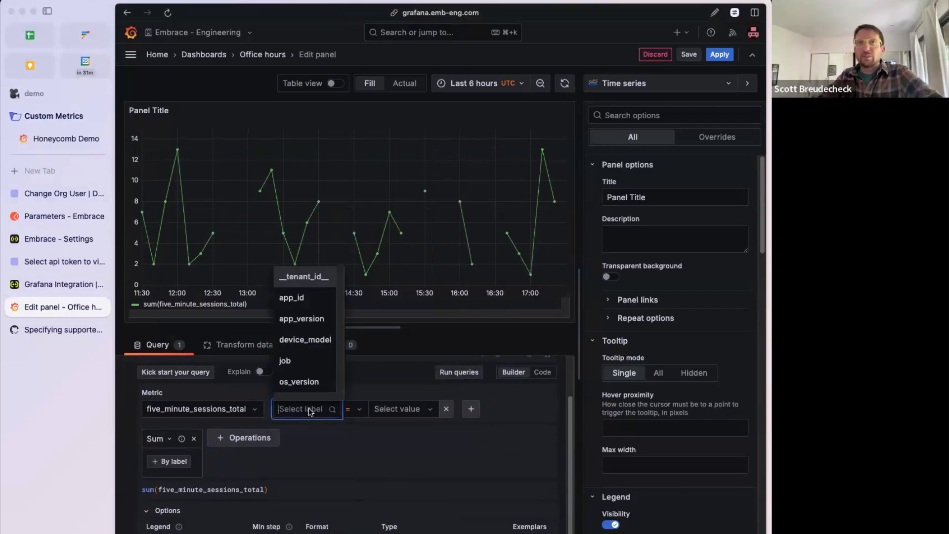
{"action": "left_click", "coordinate": [301, 318]}
{"action": "left_click", "coordinate": [395, 409]}
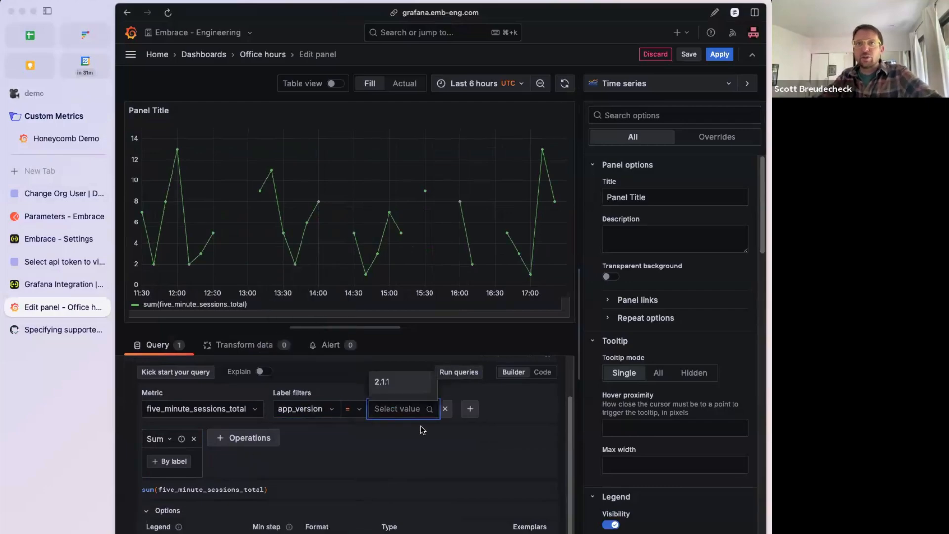
{"action": "left_click", "coordinate": [399, 381]}
{"action": "left_click", "coordinate": [460, 374]}
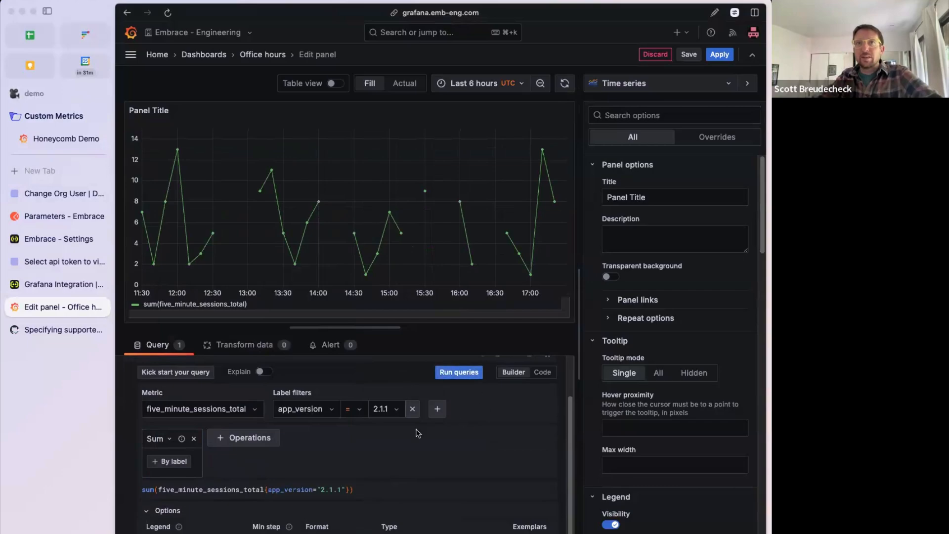
{"action": "left_click", "coordinate": [462, 374]}
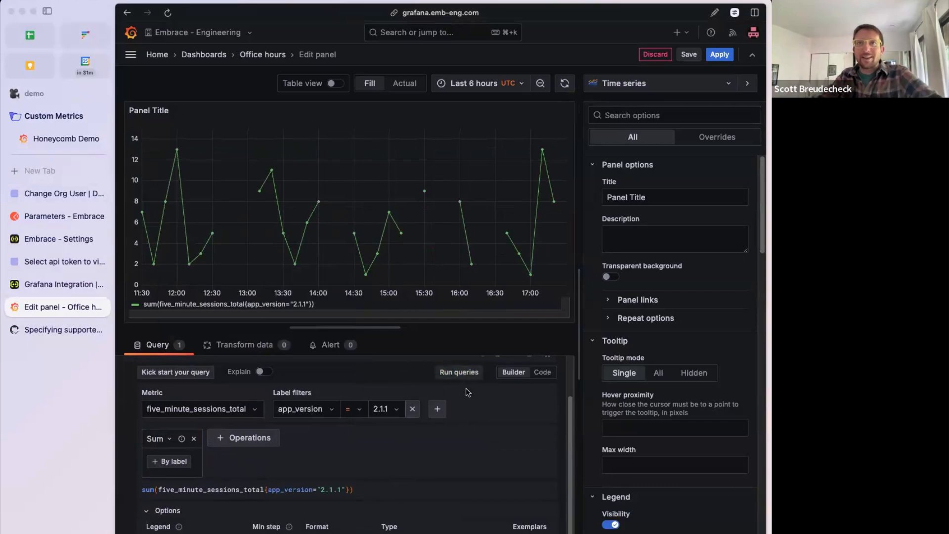
{"action": "left_click", "coordinate": [412, 409]}
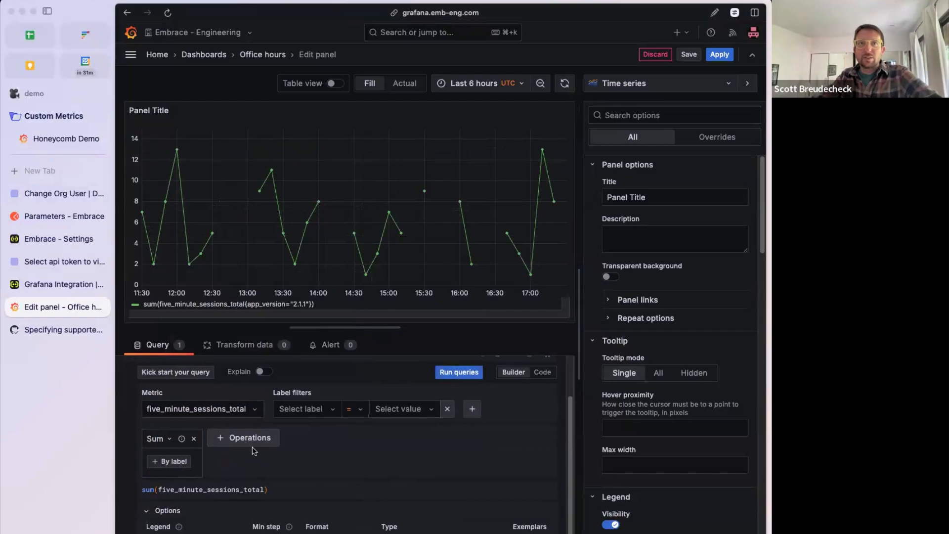
{"action": "scroll", "coordinate": [312, 436], "scroll_direction": "down", "scroll_amount": 2}
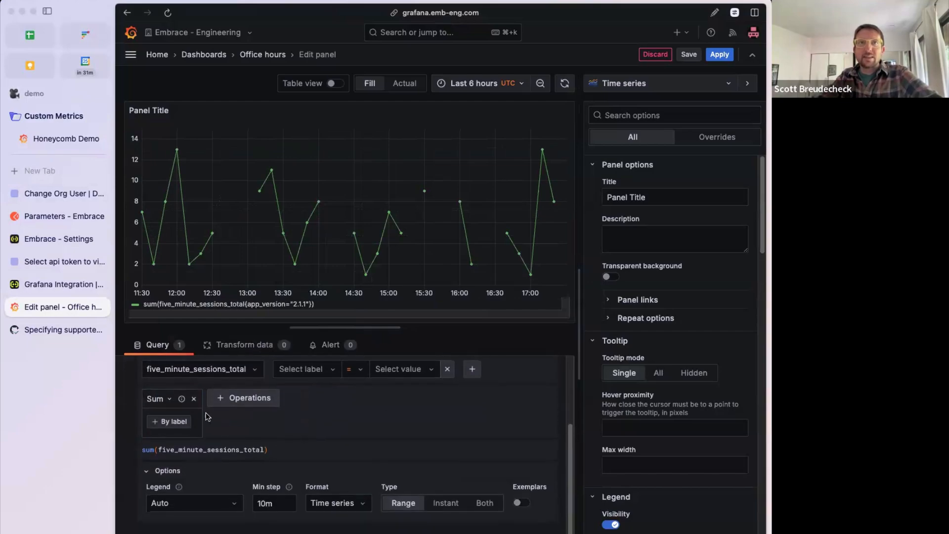
{"action": "left_click", "coordinate": [243, 398]}
{"action": "left_click", "coordinate": [354, 431]}
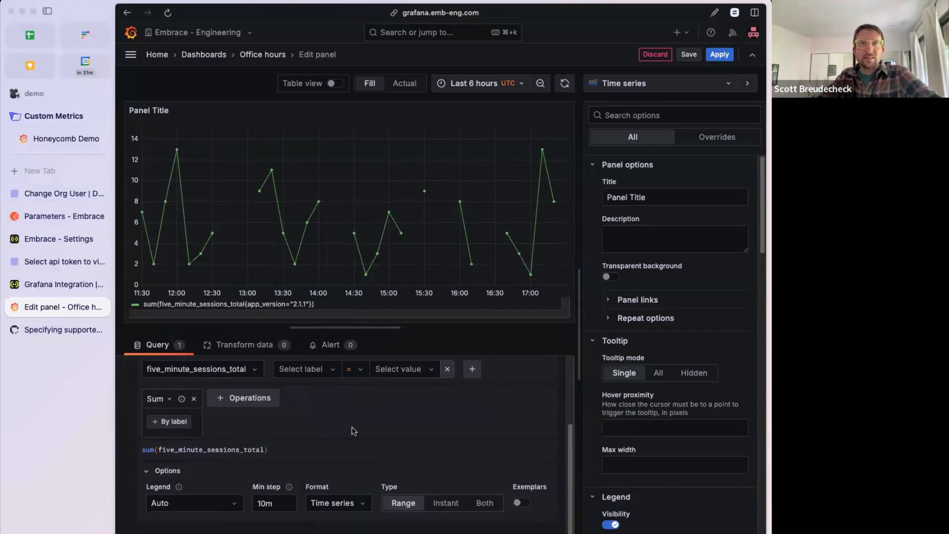
- Switch the query to code editing, extend it to sum(five_minute_sessions_total) by (device_model), and run it
{"action": "scroll", "coordinate": [330, 435], "scroll_direction": "up", "scroll_amount": 3}
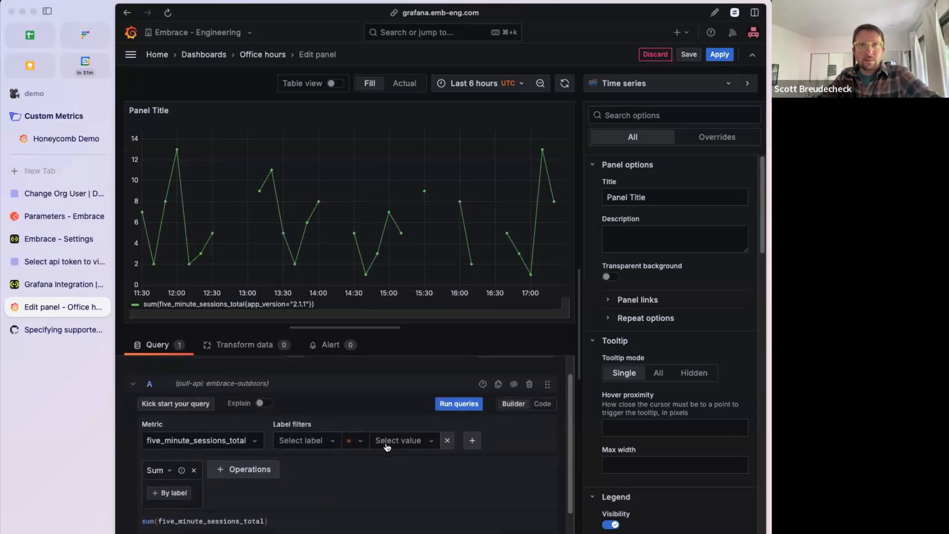
{"action": "left_click", "coordinate": [542, 403]}
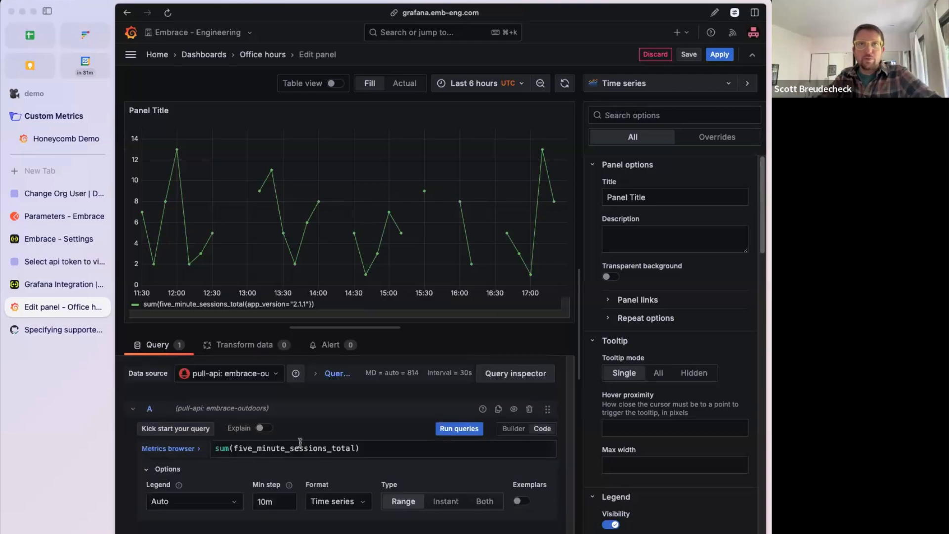
{"action": "left_click", "coordinate": [383, 455]}
{"action": "type", "text": "by "}
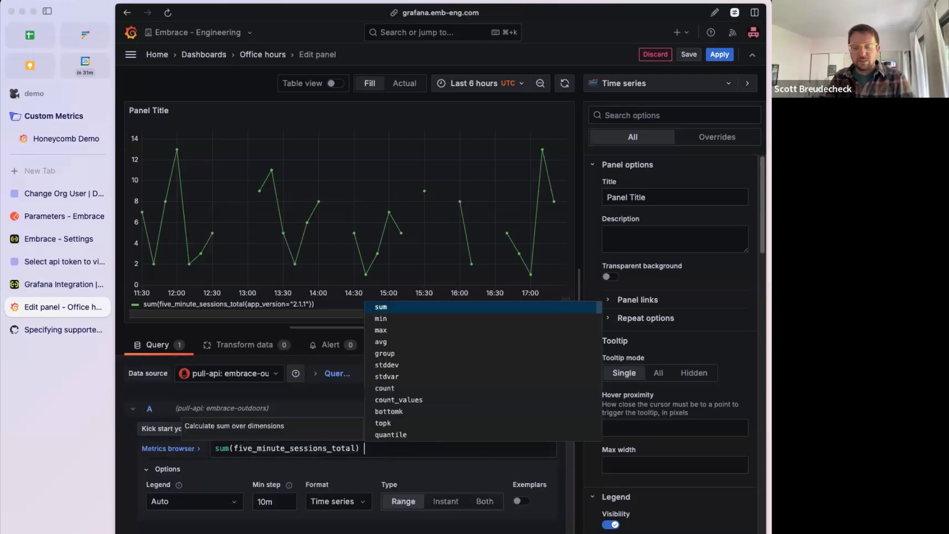
{"action": "type", "text": "("}
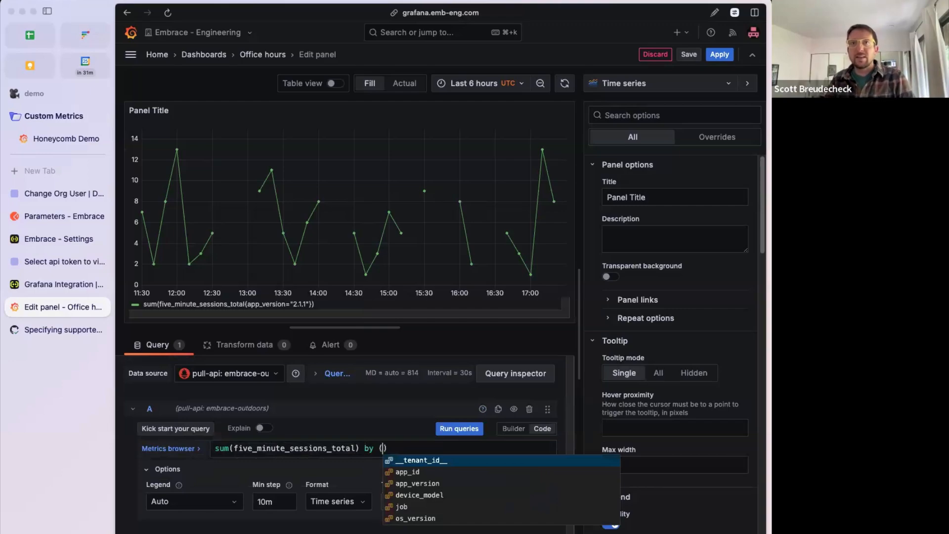
{"action": "key", "text": "Down"}
{"action": "key", "text": "Down"}
{"action": "key", "text": "Down"}
{"action": "key", "text": "Return"}
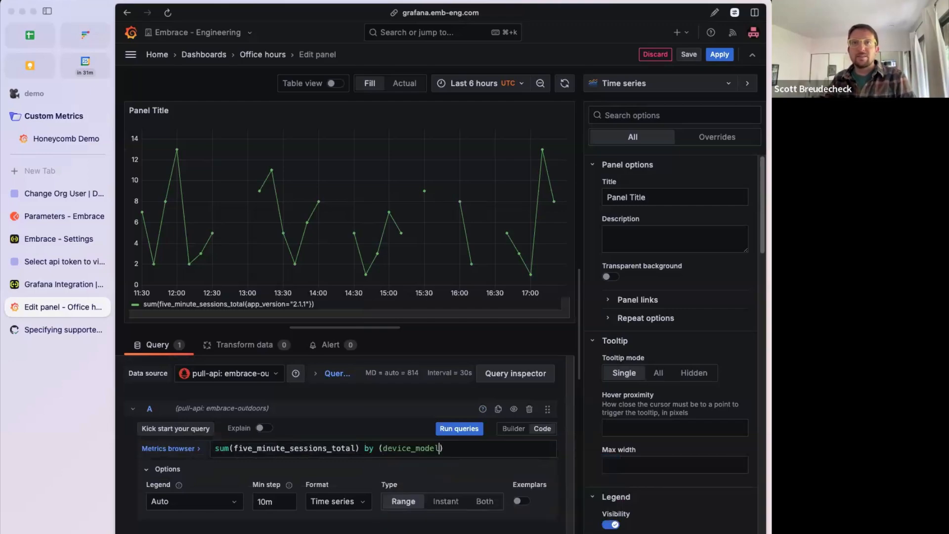
{"action": "left_click", "coordinate": [467, 428]}
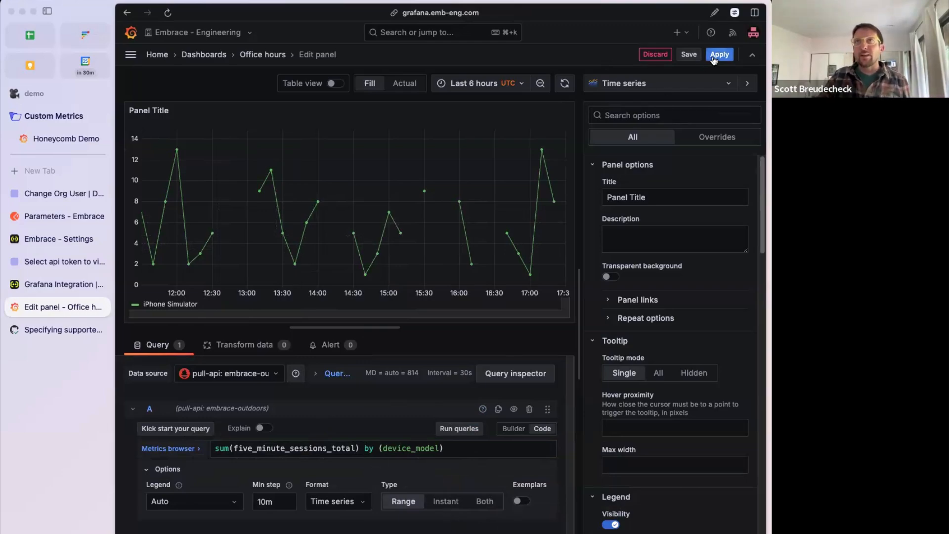
- Save the Office hours dashboard with the regrouped query and return from the panel editor to the dashboard view
{"action": "left_click", "coordinate": [689, 54]}
{"action": "left_click", "coordinate": [517, 223]}
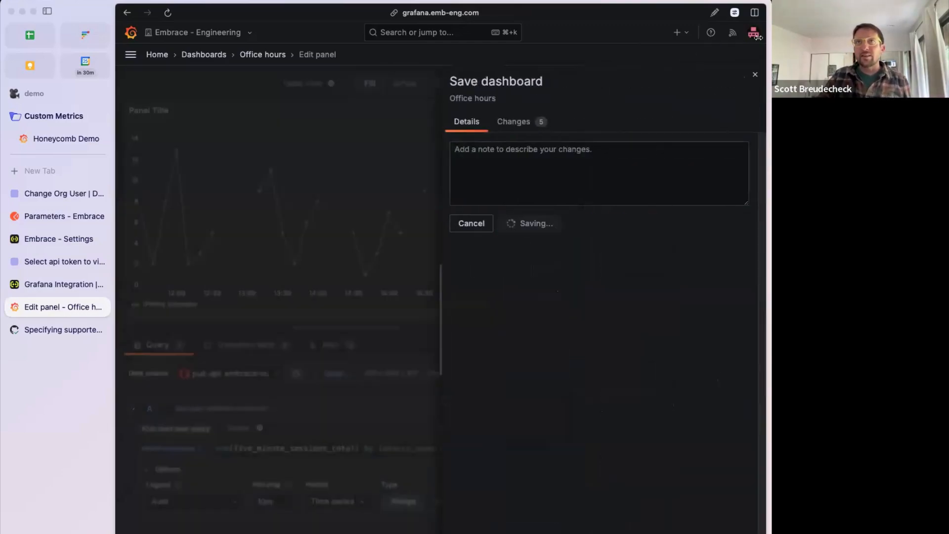
{"action": "left_click", "coordinate": [719, 55]}
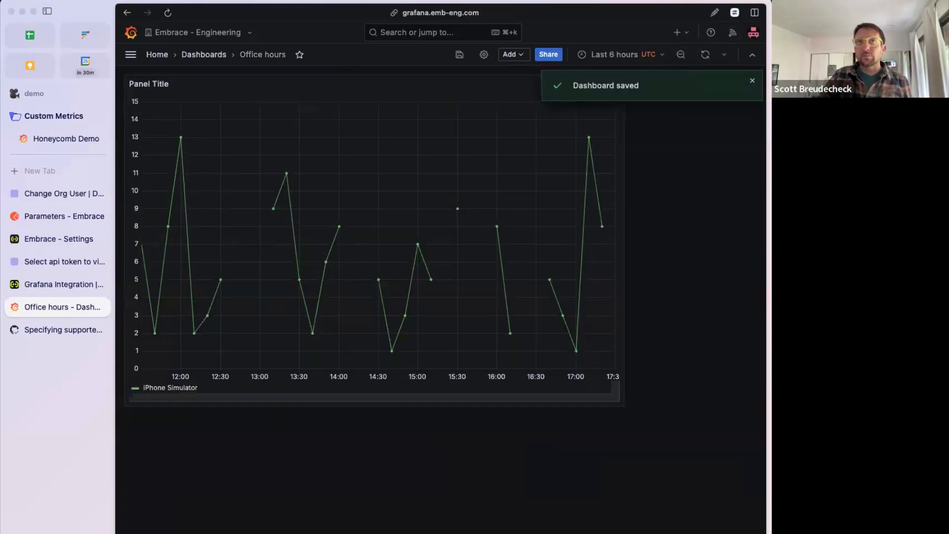
{"action": "left_click", "coordinate": [751, 80]}
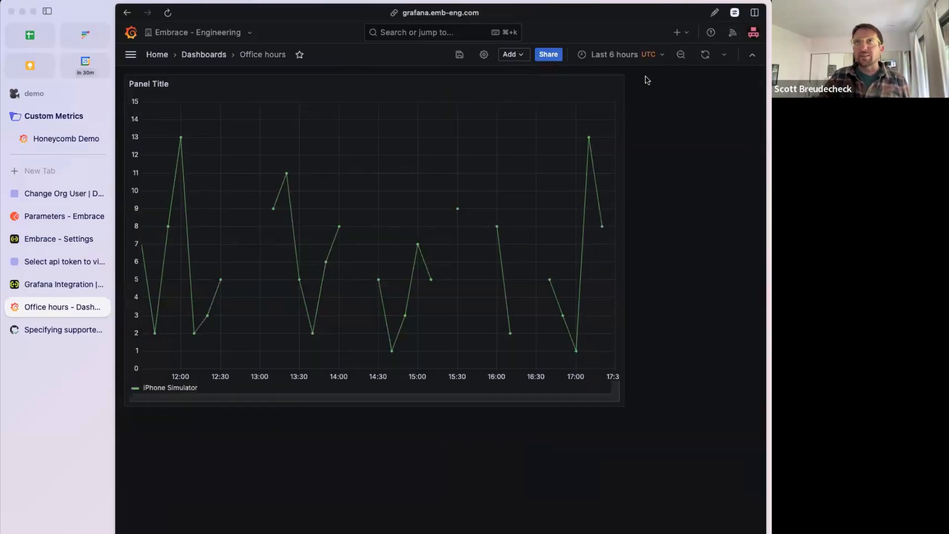
- Reopen the dashboard panel for editing and change its title to "10-minute totals for Sessions"
{"action": "left_click", "coordinate": [618, 85]}
{"action": "left_click", "coordinate": [589, 125]}
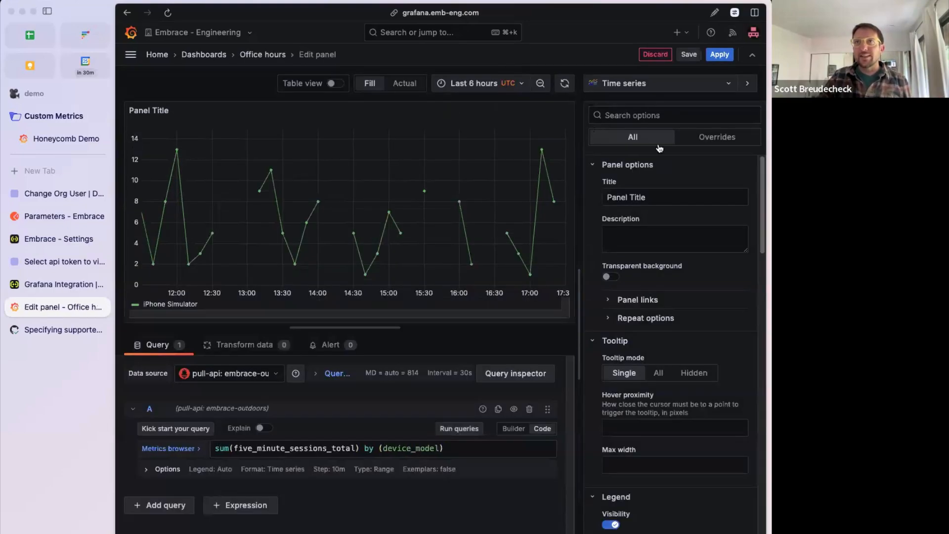
{"action": "left_click", "coordinate": [654, 192]}
{"action": "key", "text": "super+a"}
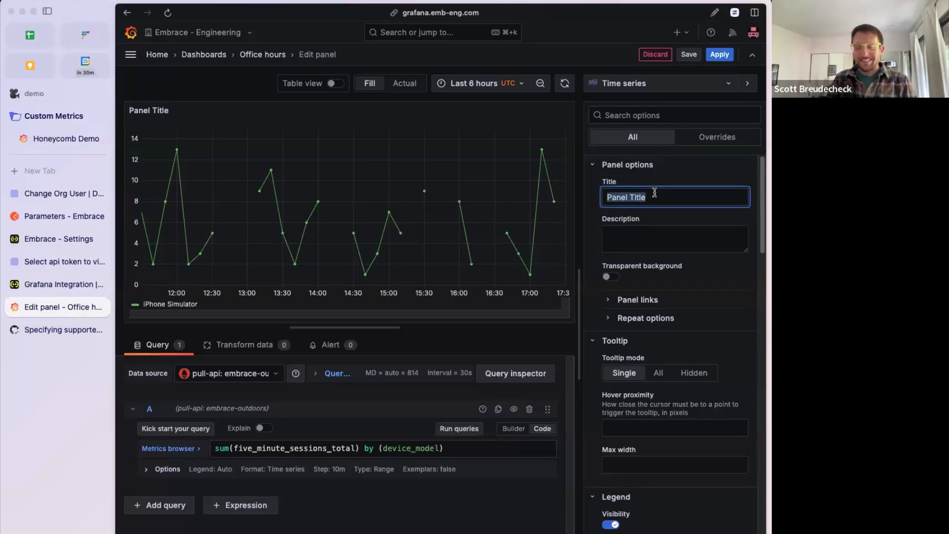
{"action": "type", "text": "10-mi"}
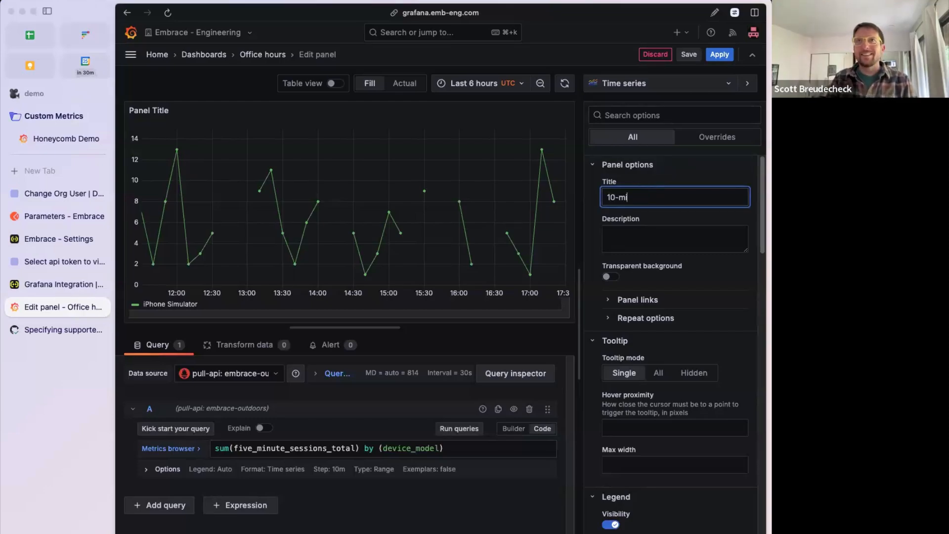
{"action": "type", "text": "nute totals fo"}
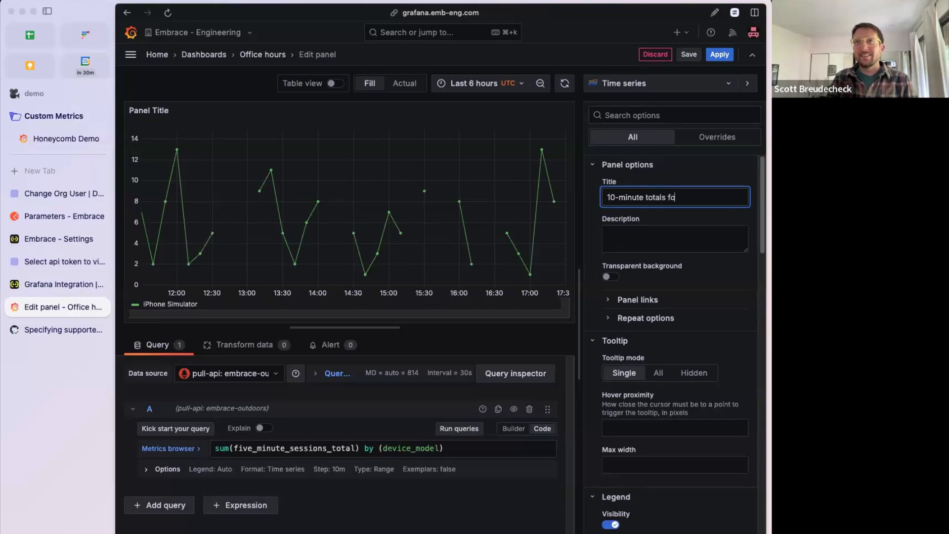
{"action": "type", "text": "r Sessions"}
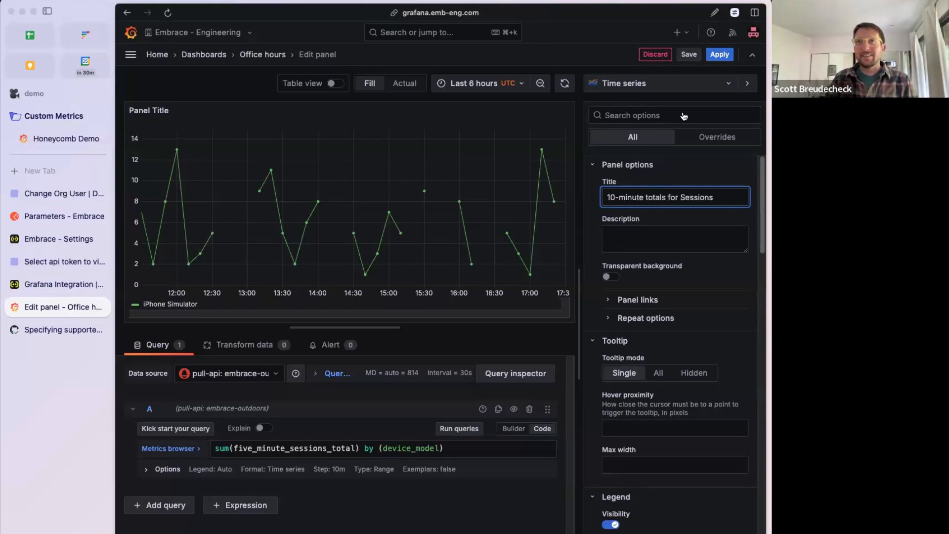
- Apply the new panel title and save the Office hours dashboard
{"action": "left_click", "coordinate": [709, 56]}
{"action": "left_click", "coordinate": [542, 53]}
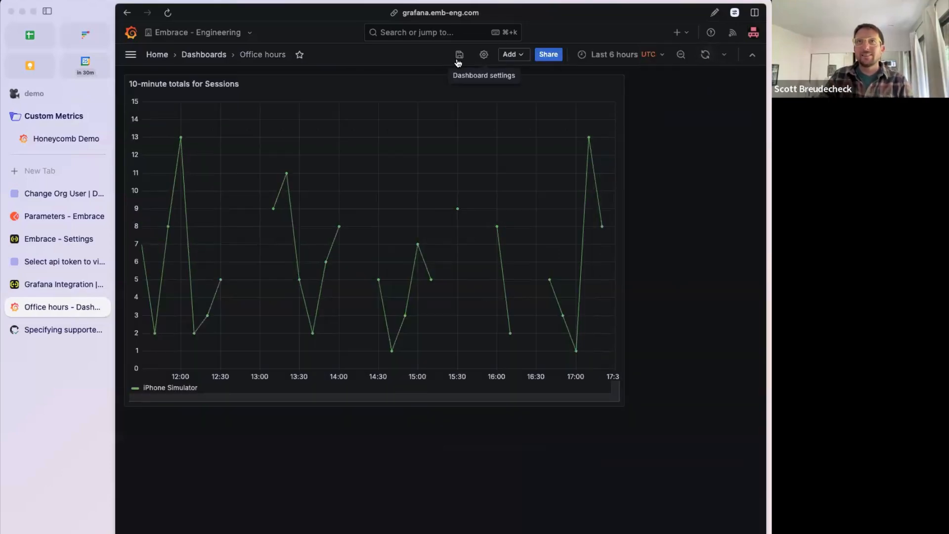
{"action": "left_click", "coordinate": [514, 221]}
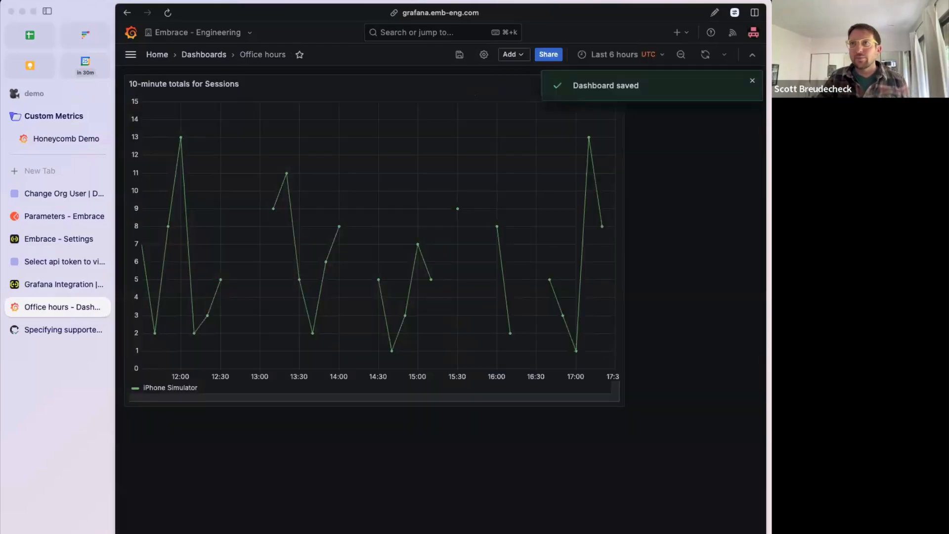